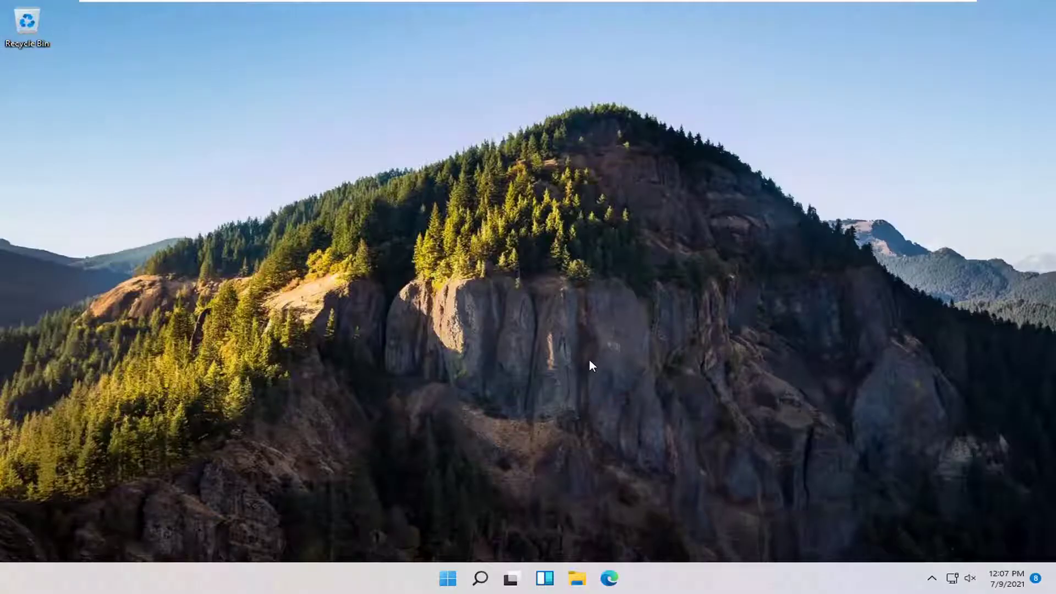
Step: Search 'windows features' and open Turn Windows features on or off
click(480, 583)
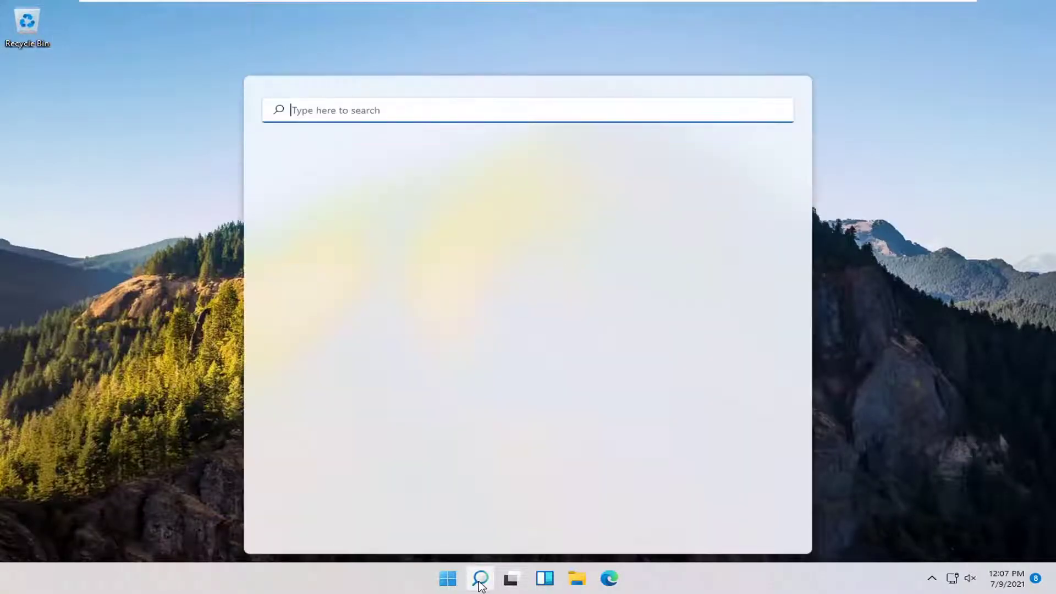
text(w)
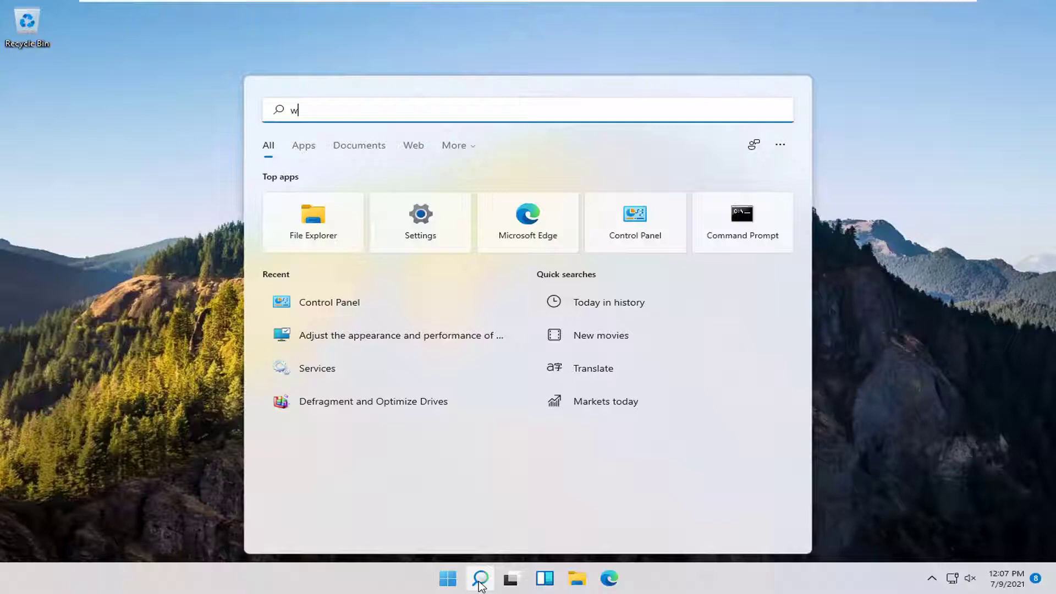
text(indows features)
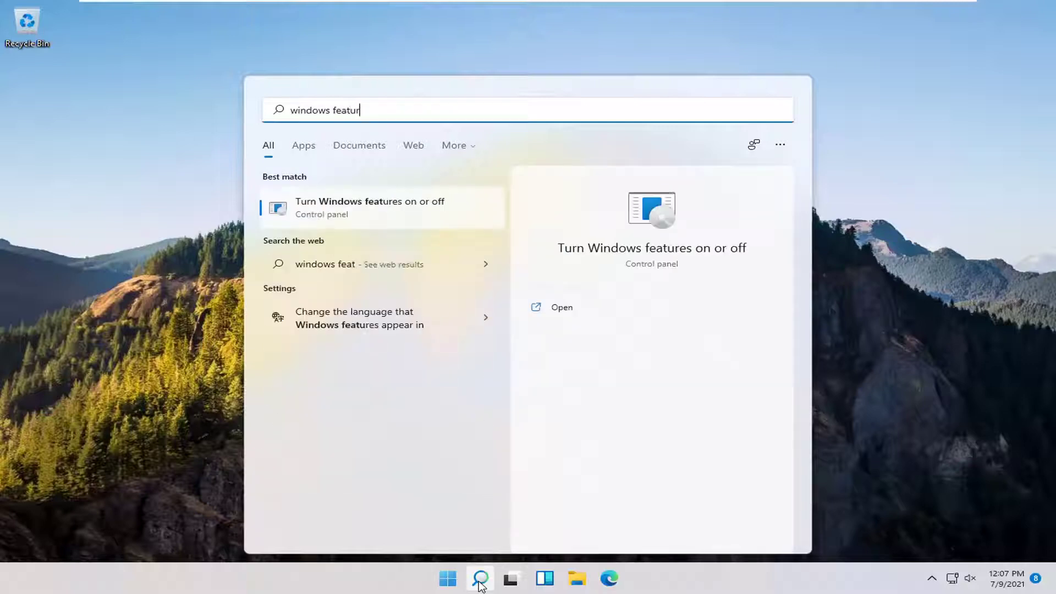
click(409, 207)
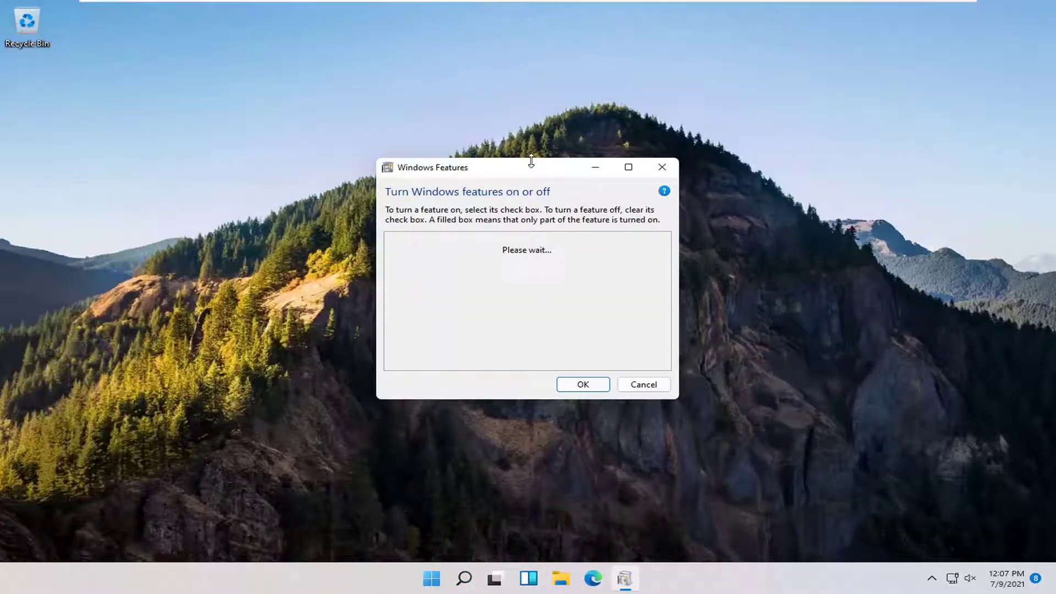
Step: Expand SMB 1.0/CIFS File Sharing Support and tick SMB 1.0/CIFS Client
drag(532, 166, 539, 160)
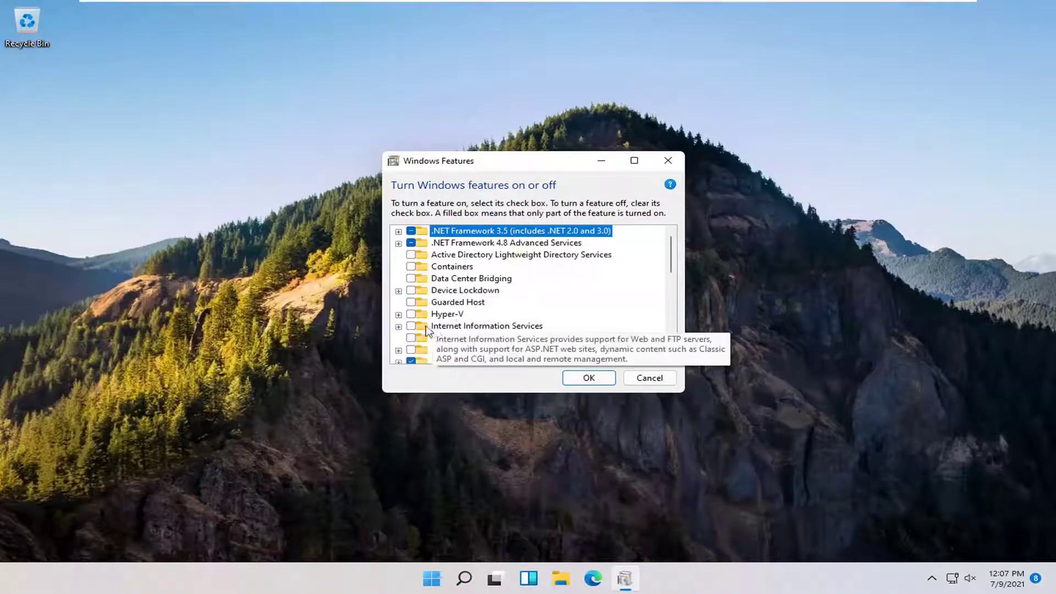
scroll(509, 327, down, 2)
scroll(492, 352, down, 5)
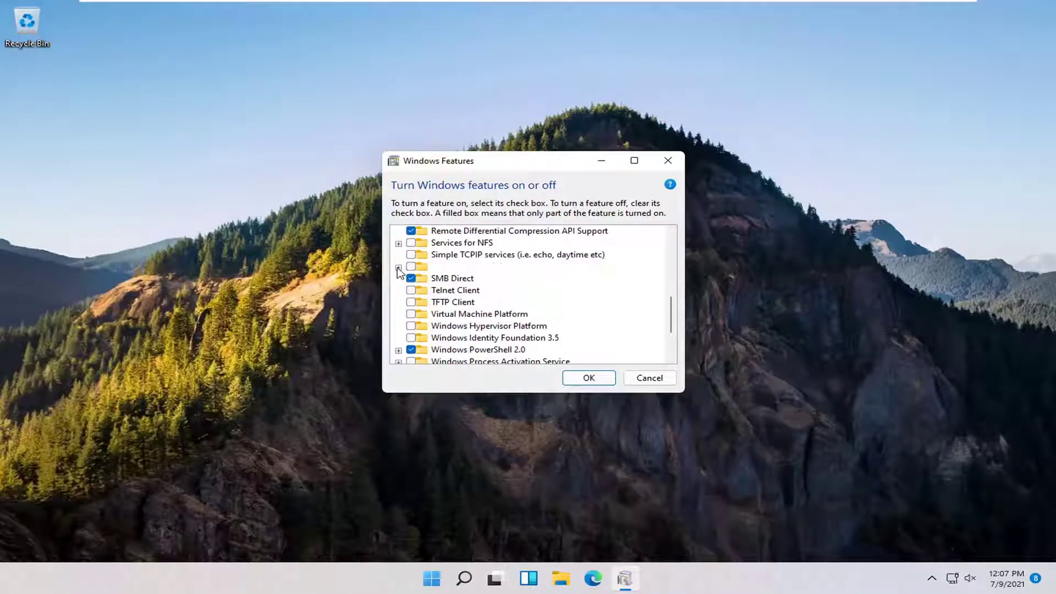
click(398, 267)
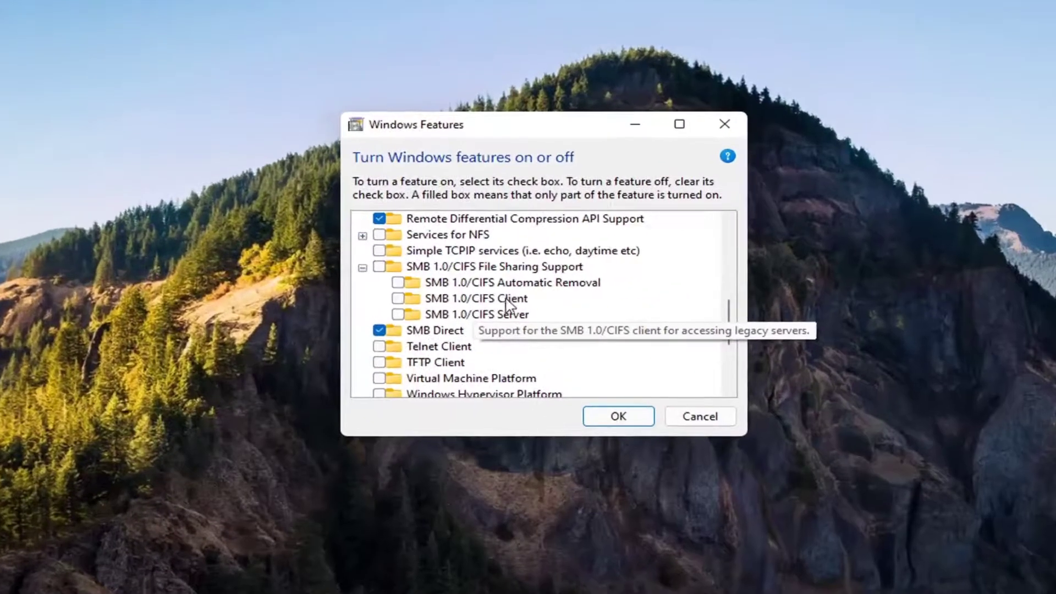
click(398, 299)
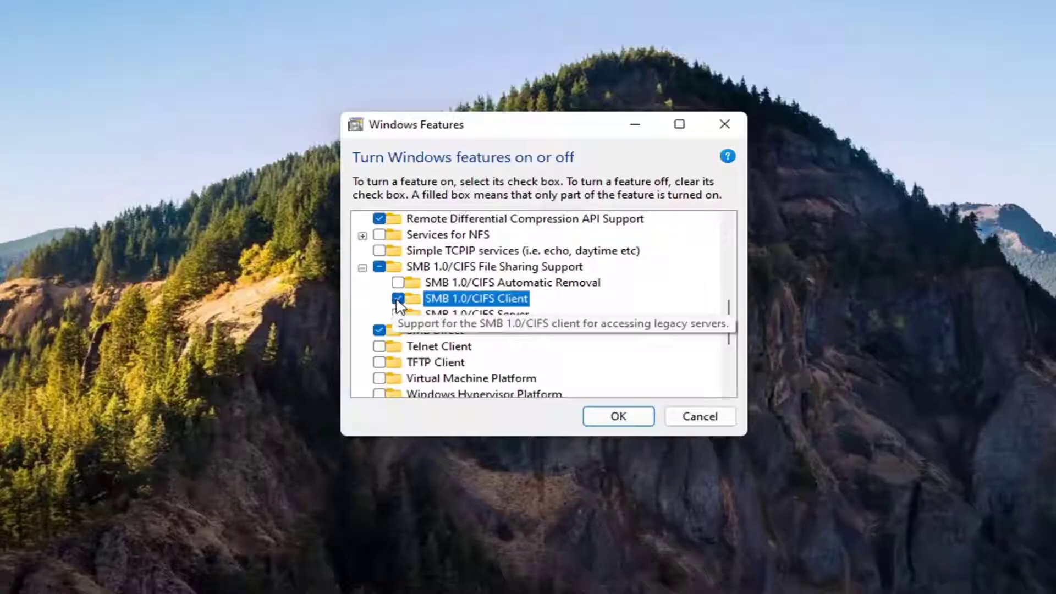
click(632, 423)
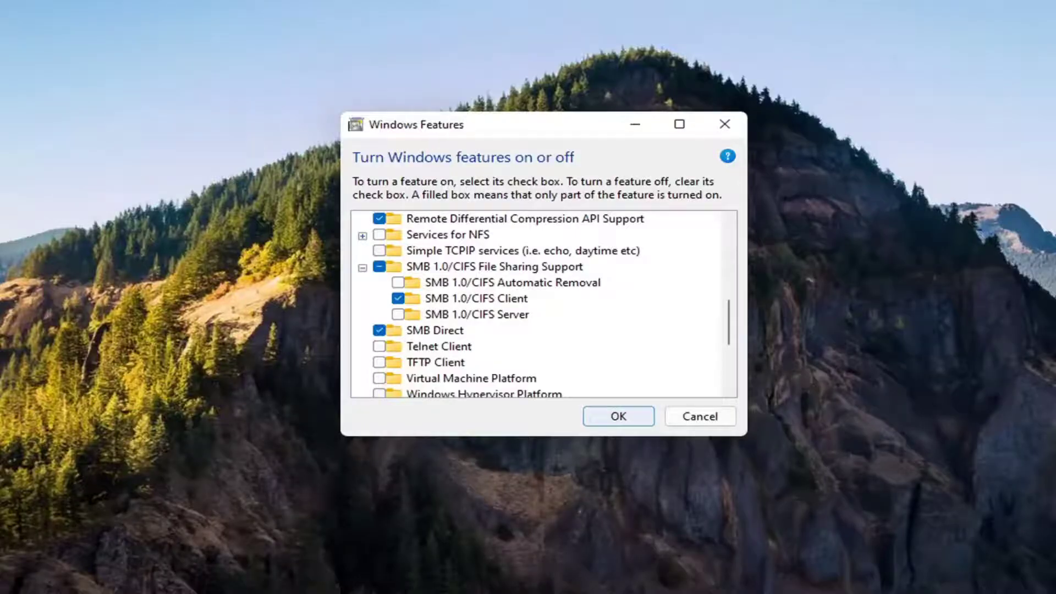
Step: Apply the SMB 1.0/CIFS Client feature change so Windows installs it
click(618, 417)
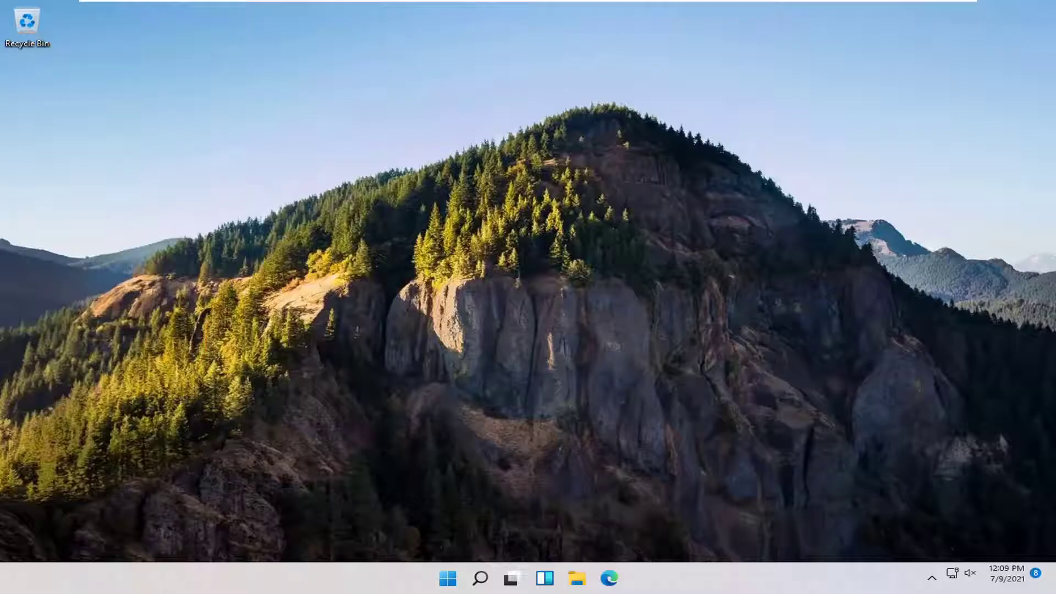
Step: Open Control Panel from search and set View by to Category
click(479, 577)
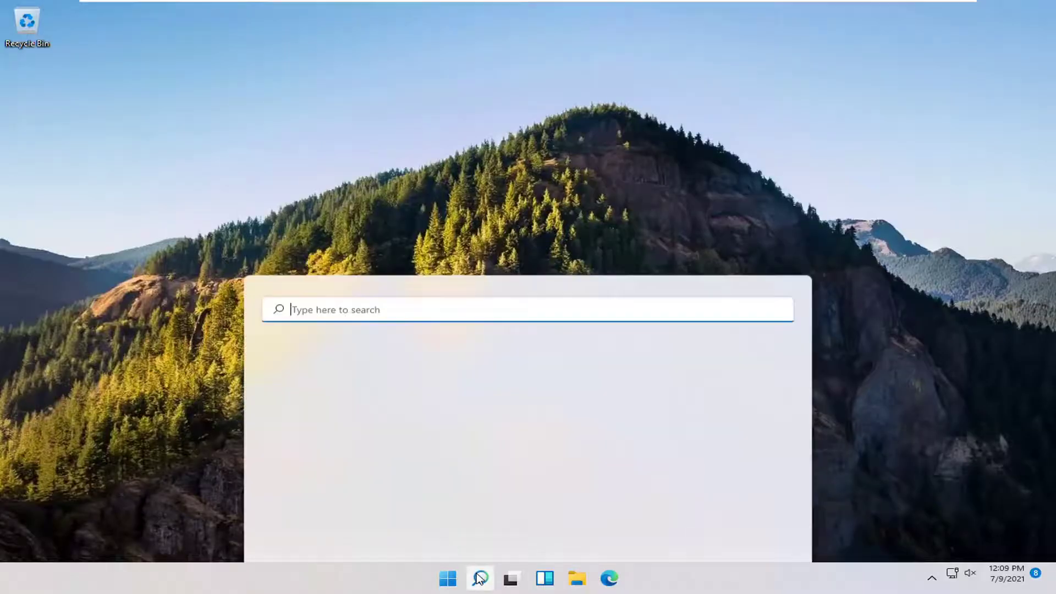
text(control panel)
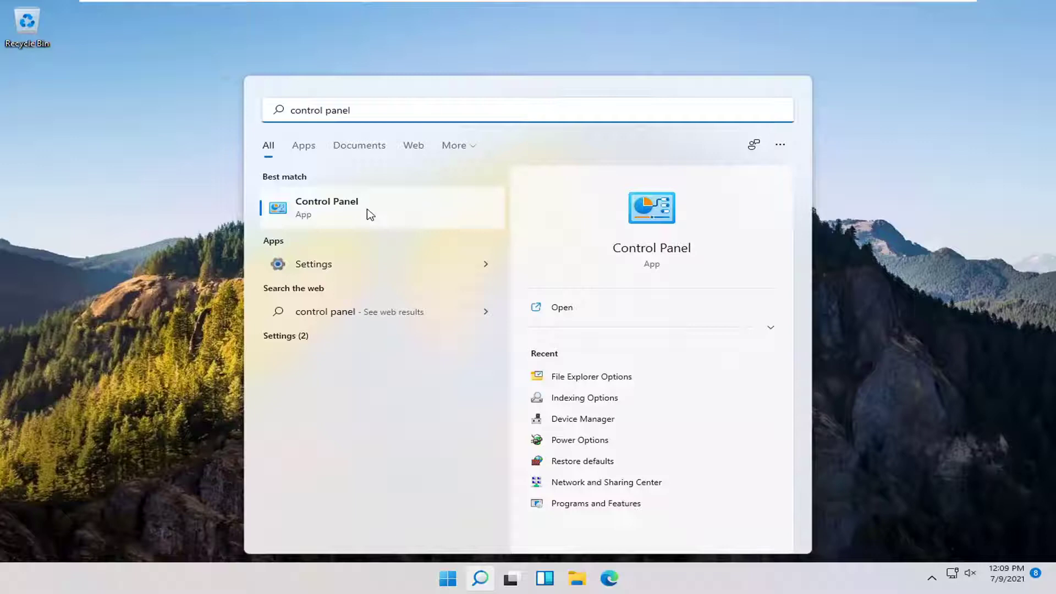
click(344, 219)
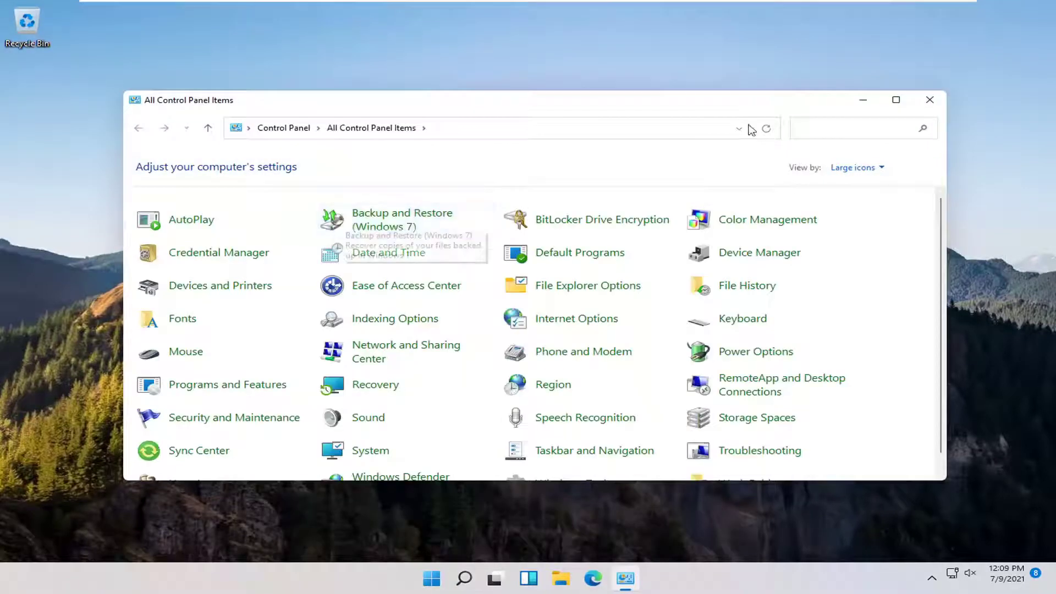
click(853, 167)
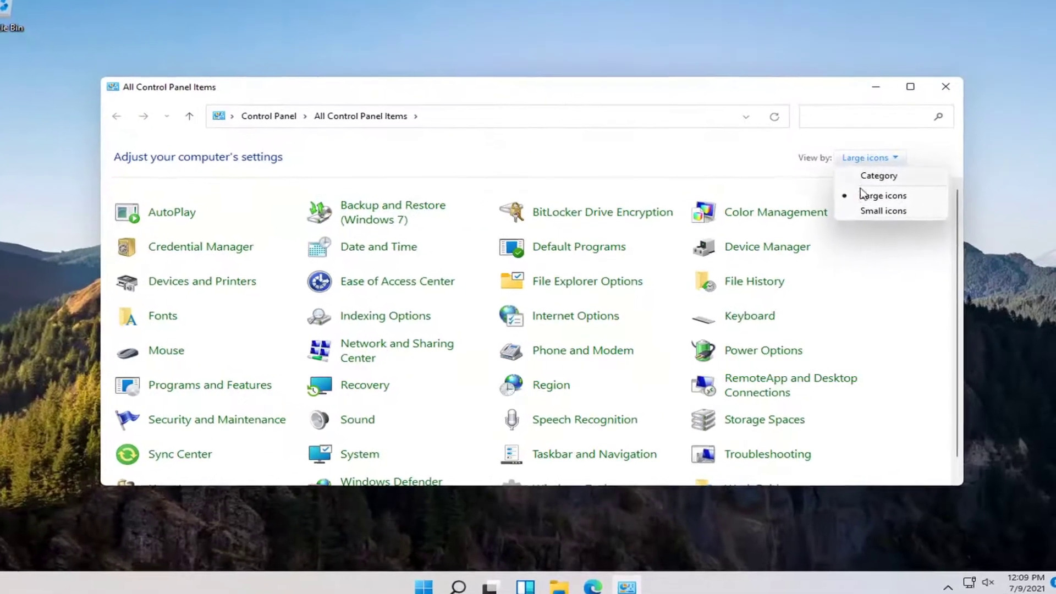
click(875, 175)
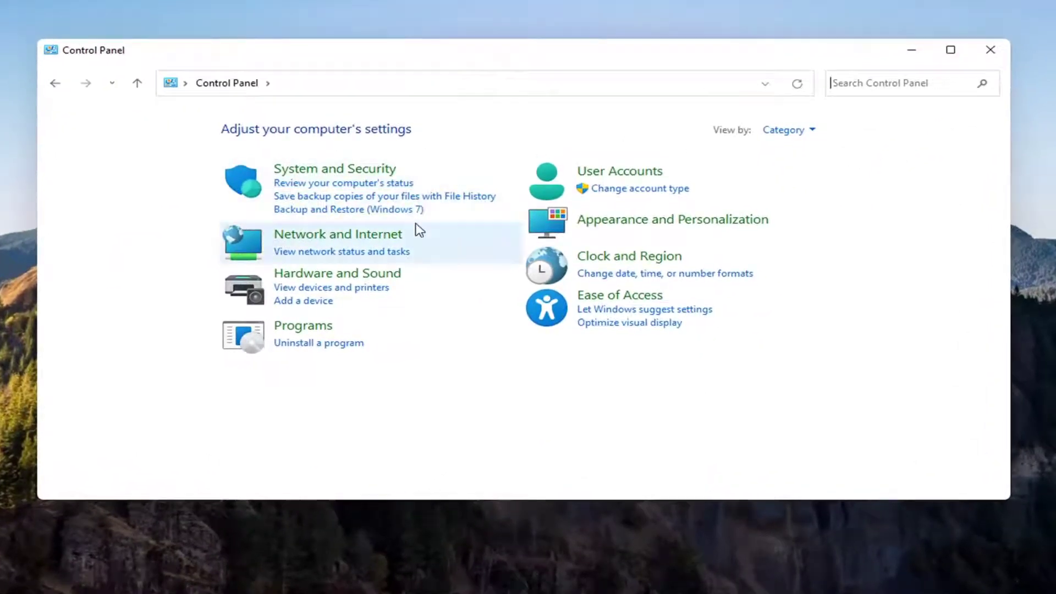
Step: Go to Network and Internet > Network and Sharing Center > Change advanced sharing settings
click(363, 240)
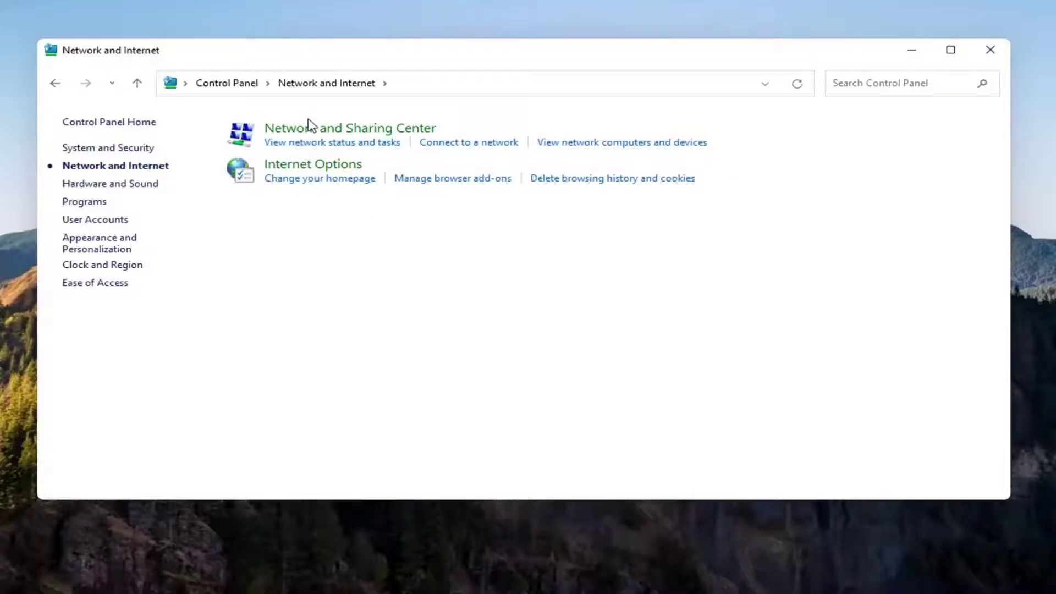
click(386, 131)
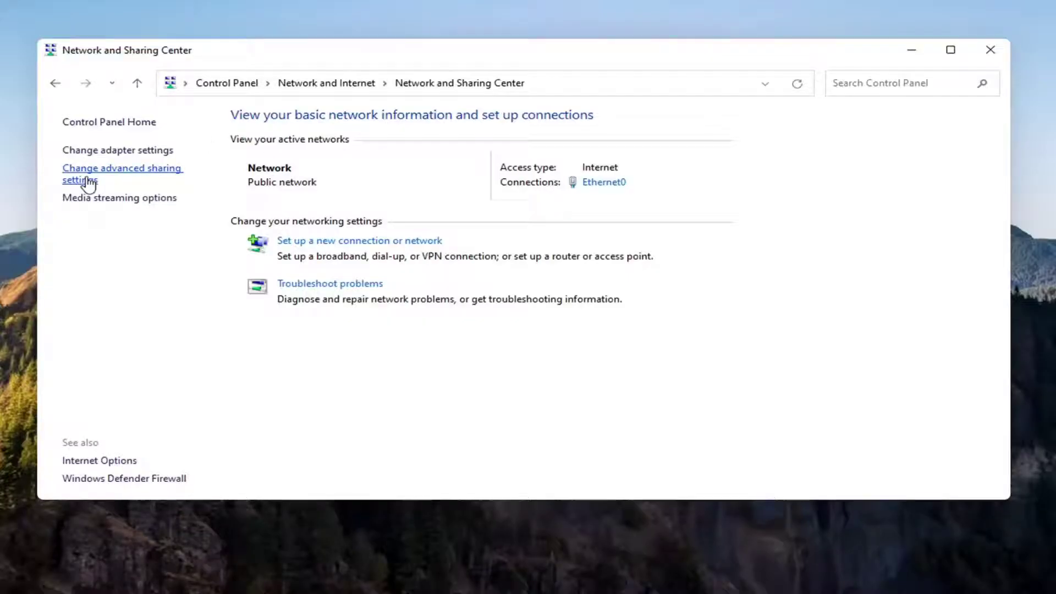
click(88, 183)
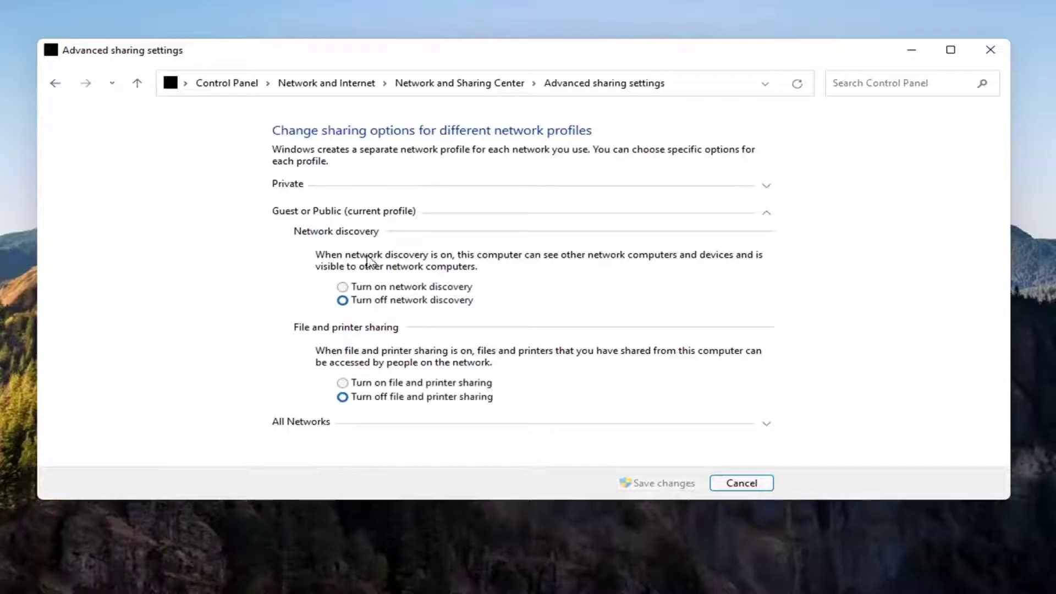
Step: Turn on file and printer sharing for the Private profile and save the changes
click(308, 187)
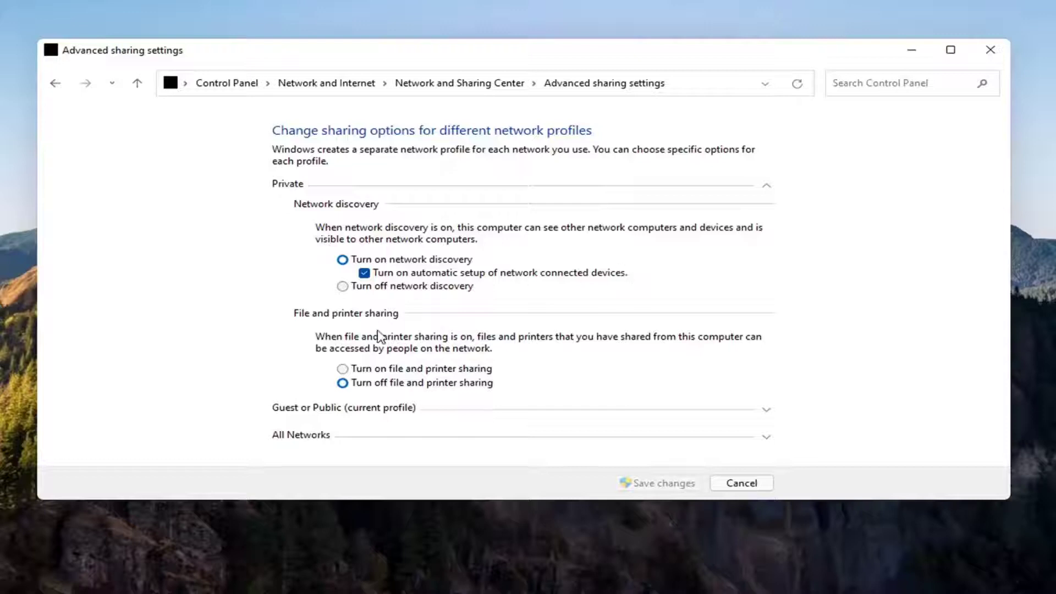
click(342, 369)
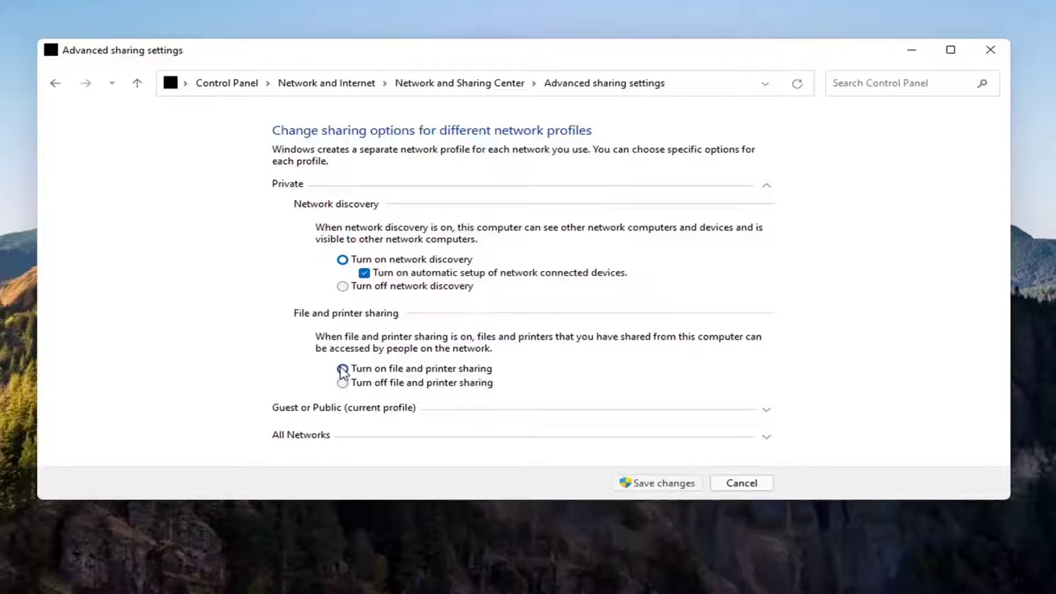
click(665, 483)
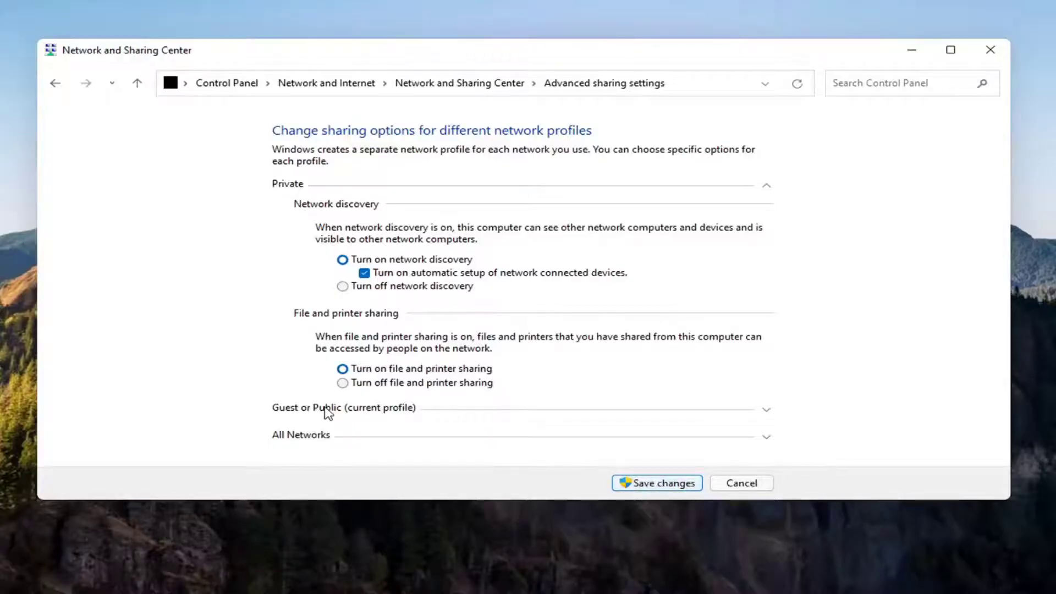
Step: Reopen Advanced sharing settings and check that the Private profile settings were kept
click(145, 175)
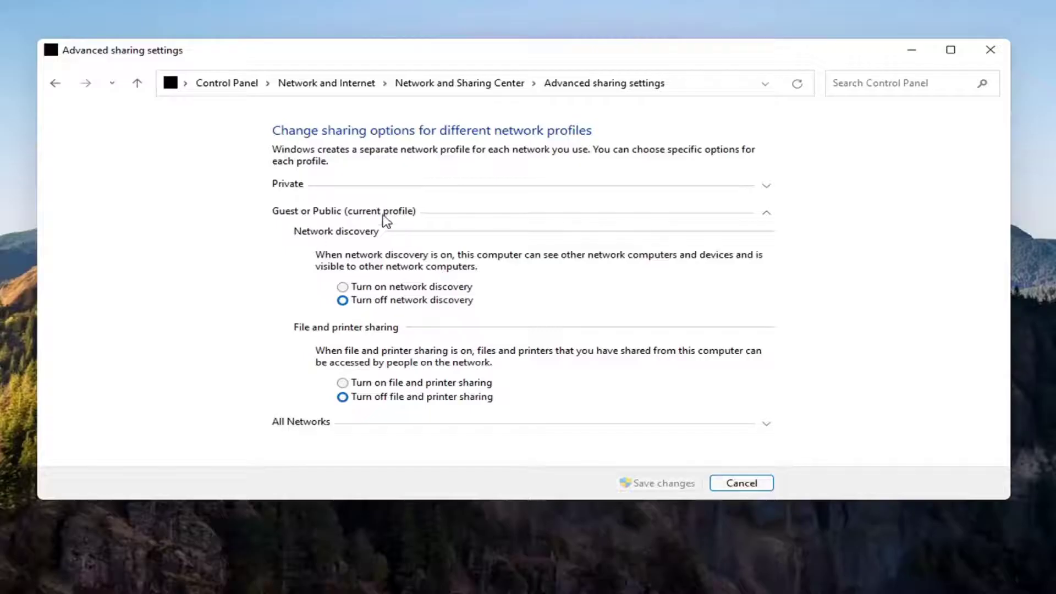
click(309, 215)
click(319, 187)
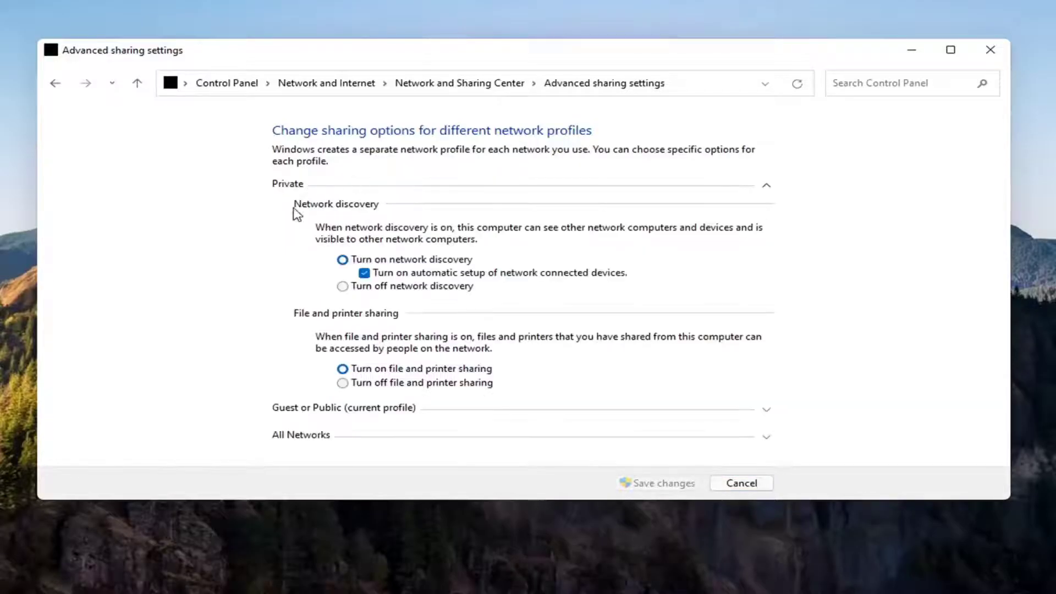
click(486, 189)
click(486, 188)
Step: Close the Control Panel window and launch the Services console via search
click(990, 49)
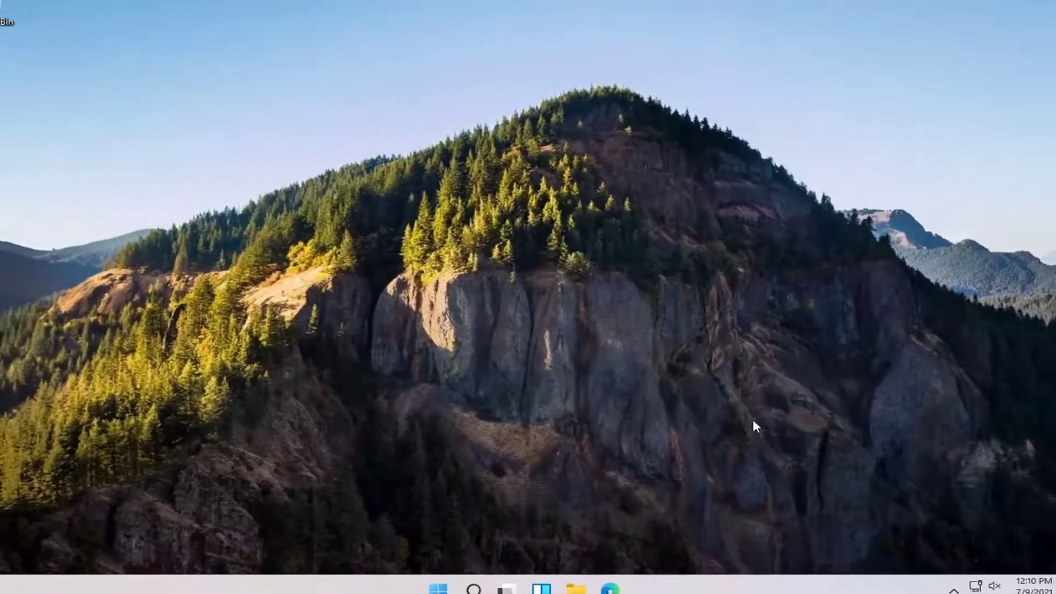
click(481, 578)
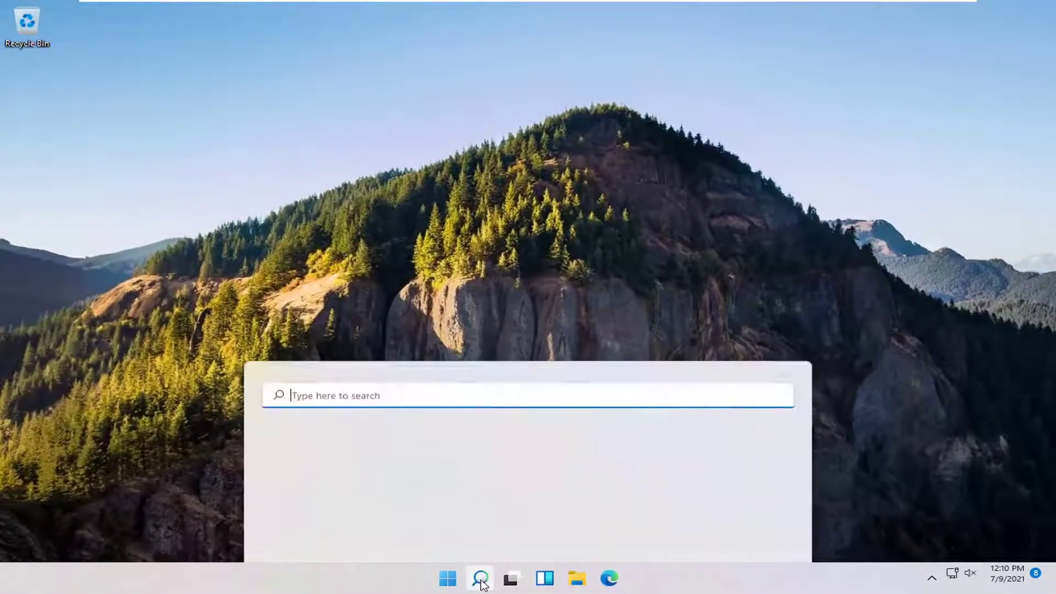
text(services)
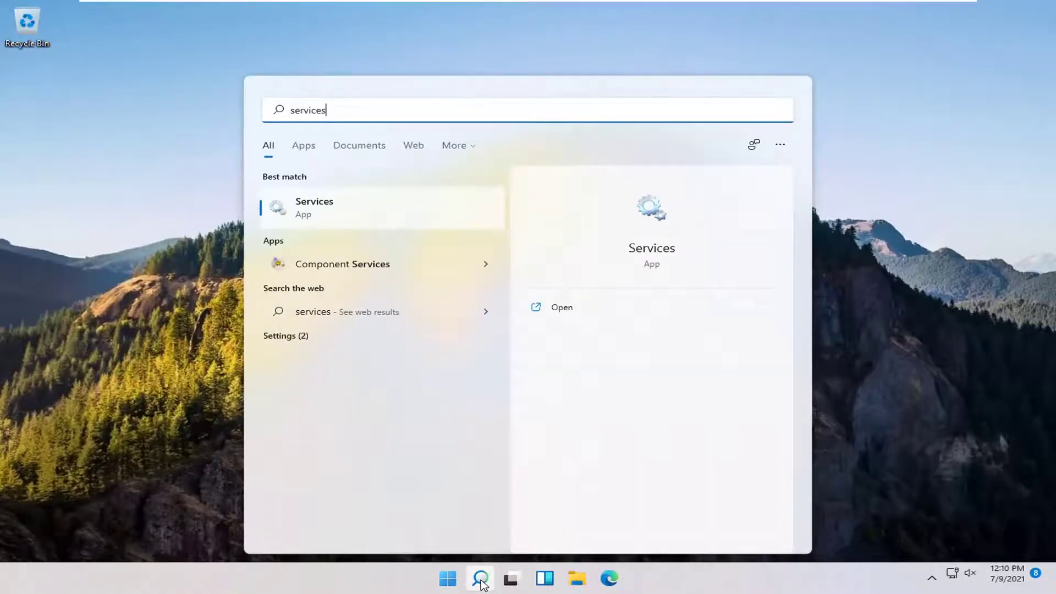
click(311, 212)
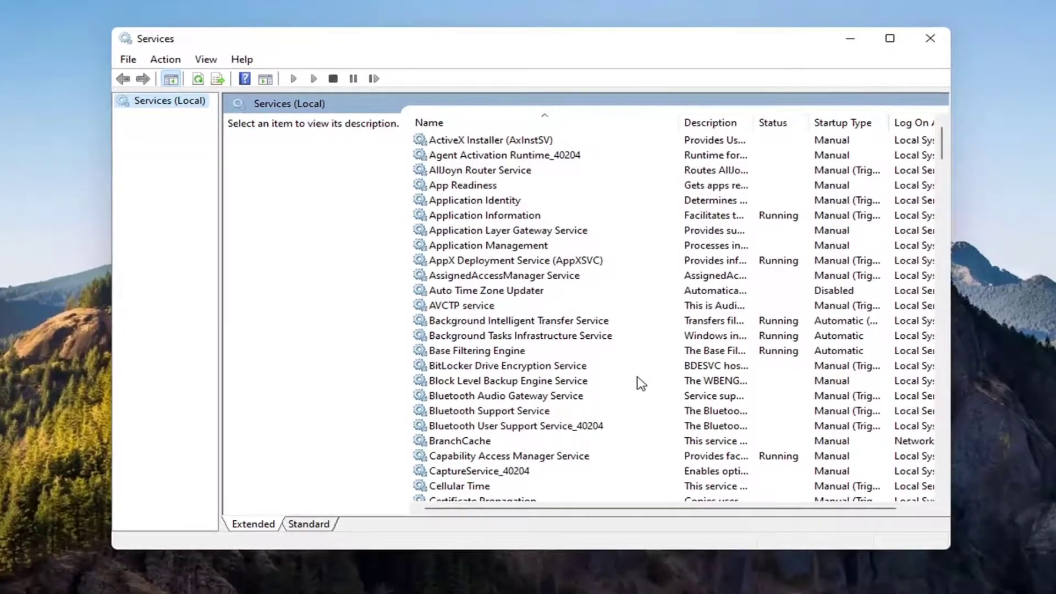
Step: Set Function Discovery Provider Host to Automatic startup, start it, and apply
scroll(636, 382, down, 15)
scroll(620, 392, down, 5)
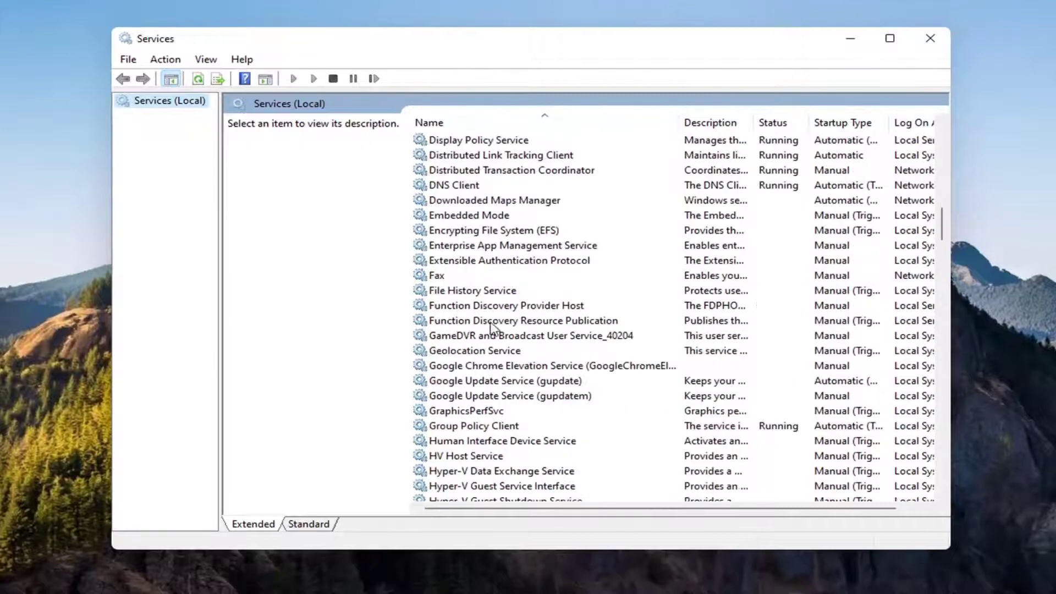
click(519, 305)
double_click(520, 305)
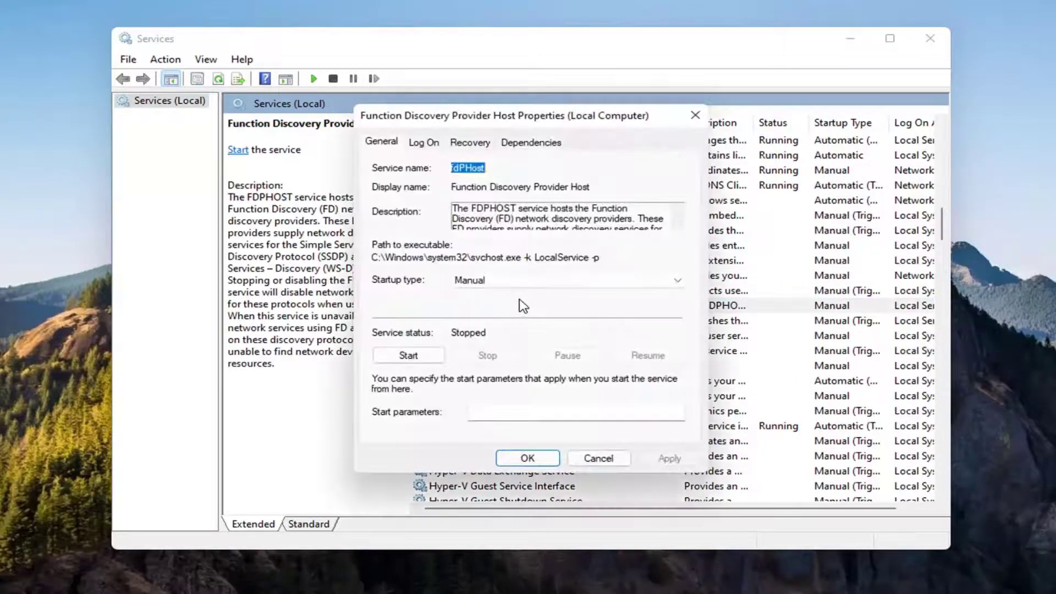
click(487, 281)
click(484, 304)
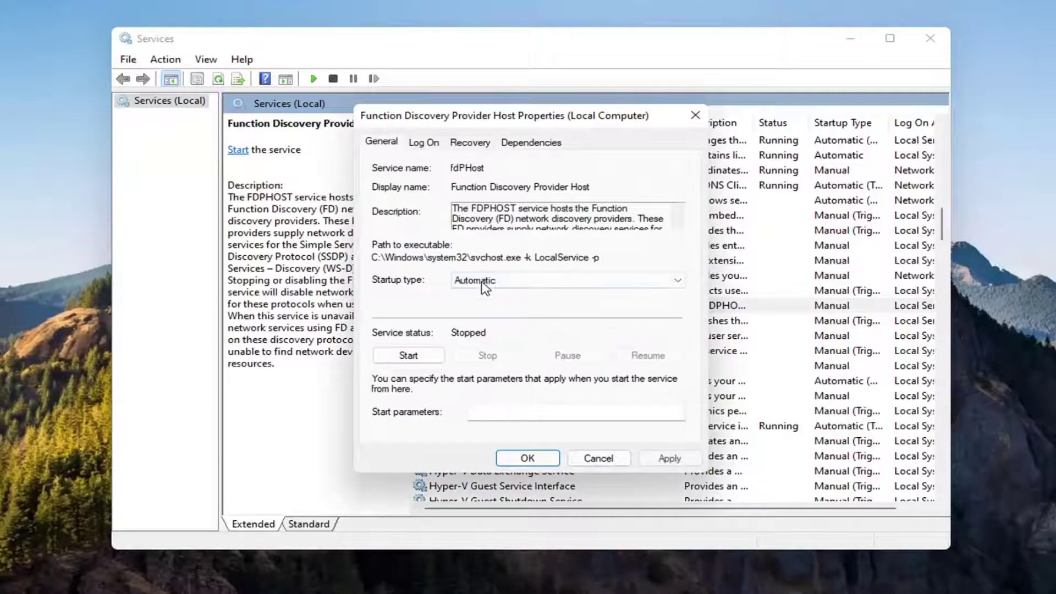
click(408, 355)
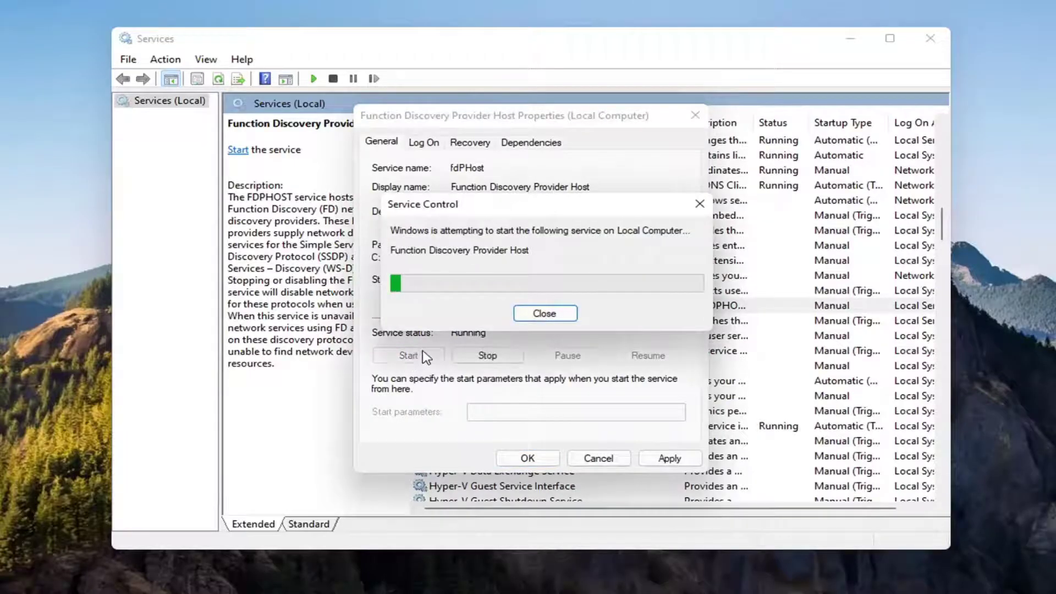
click(667, 457)
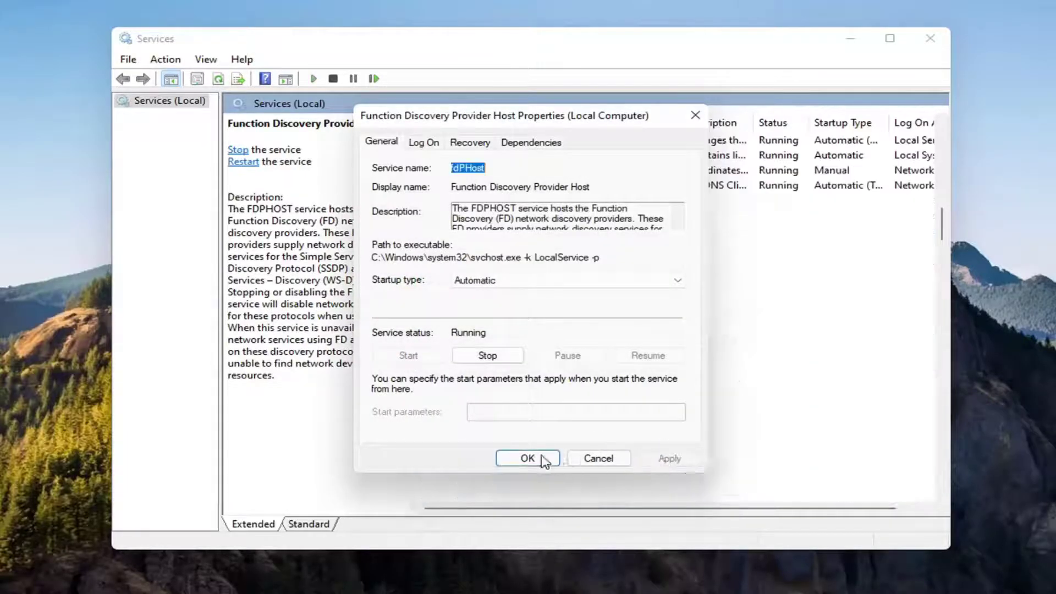
click(539, 459)
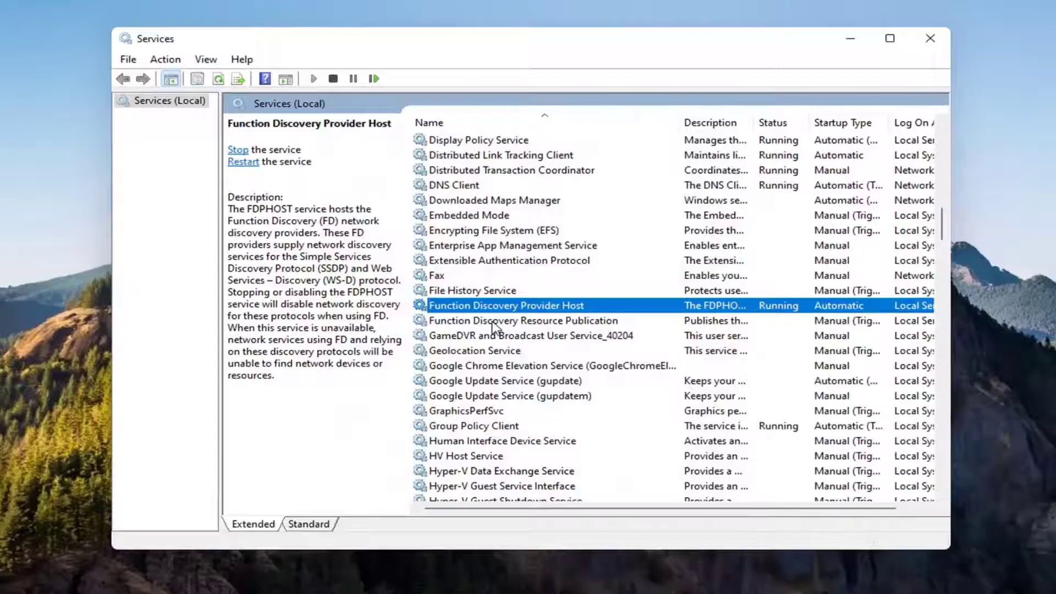
Step: Set Function Discovery Resource Publication to Automatic startup, start it, and apply
click(493, 326)
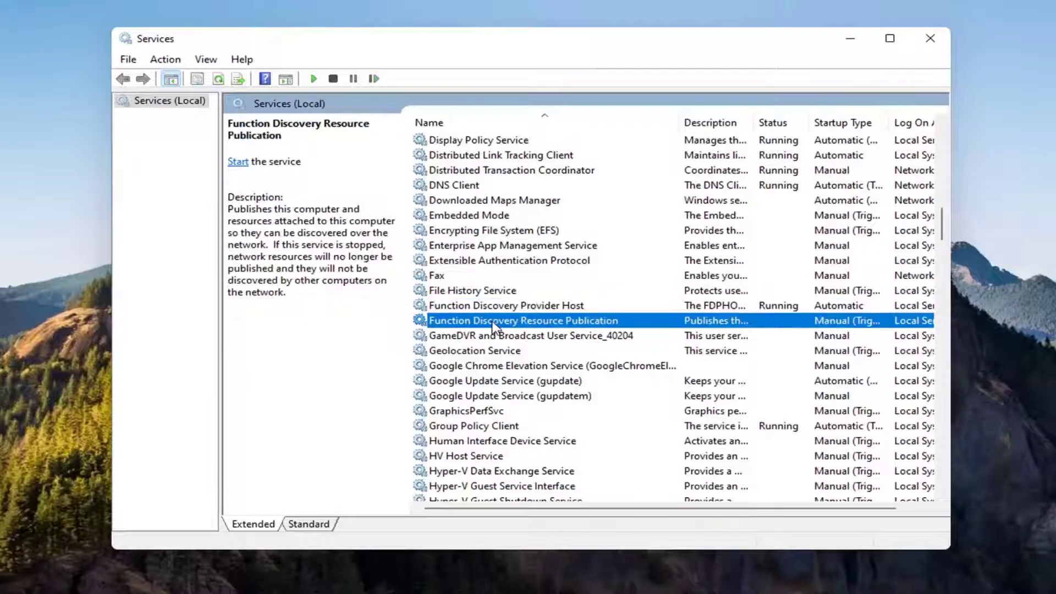
double_click(492, 326)
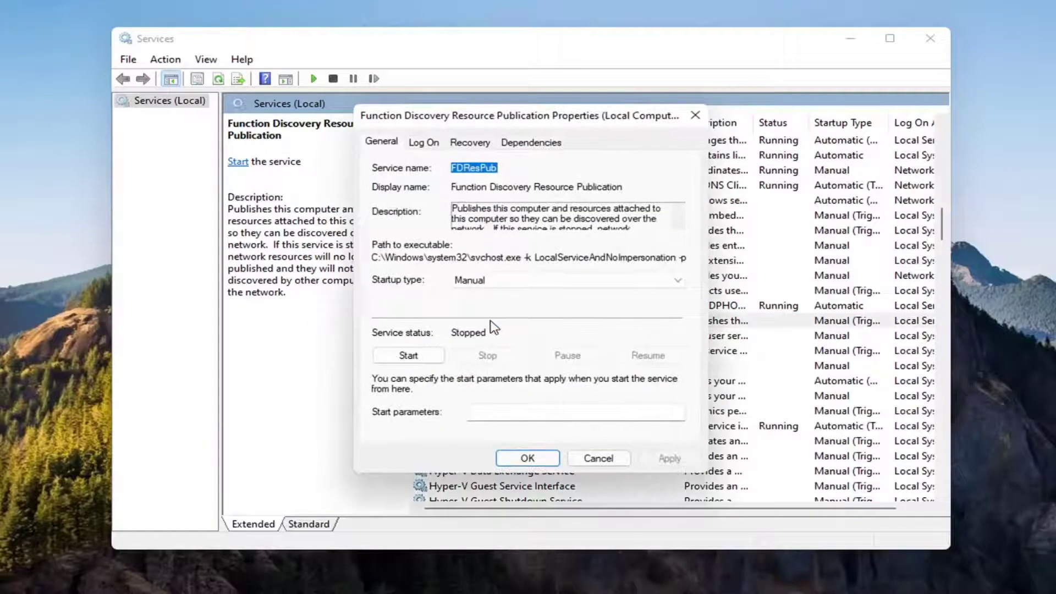
click(502, 282)
click(503, 306)
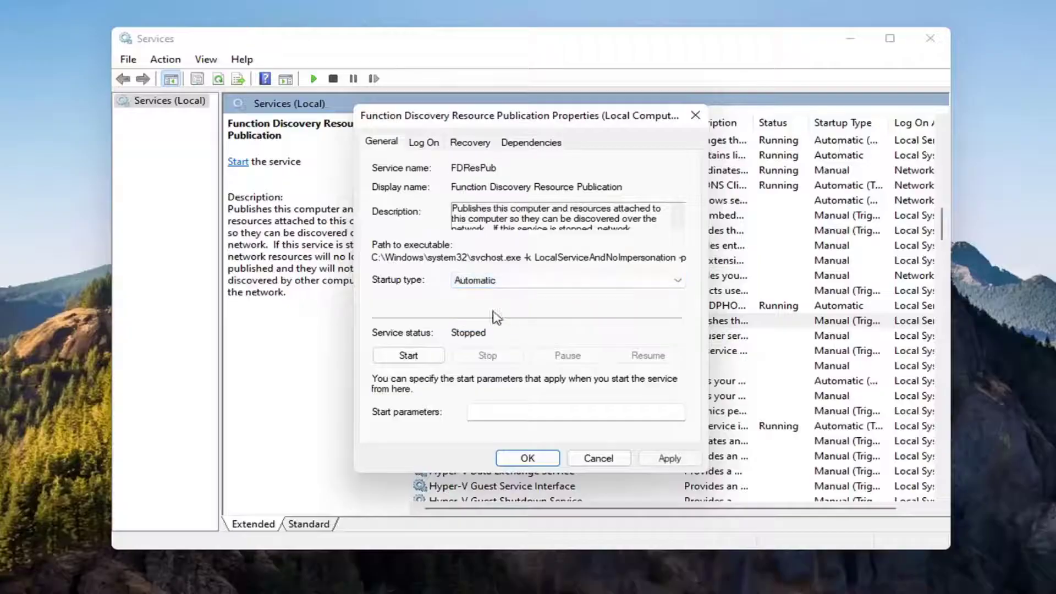
click(404, 355)
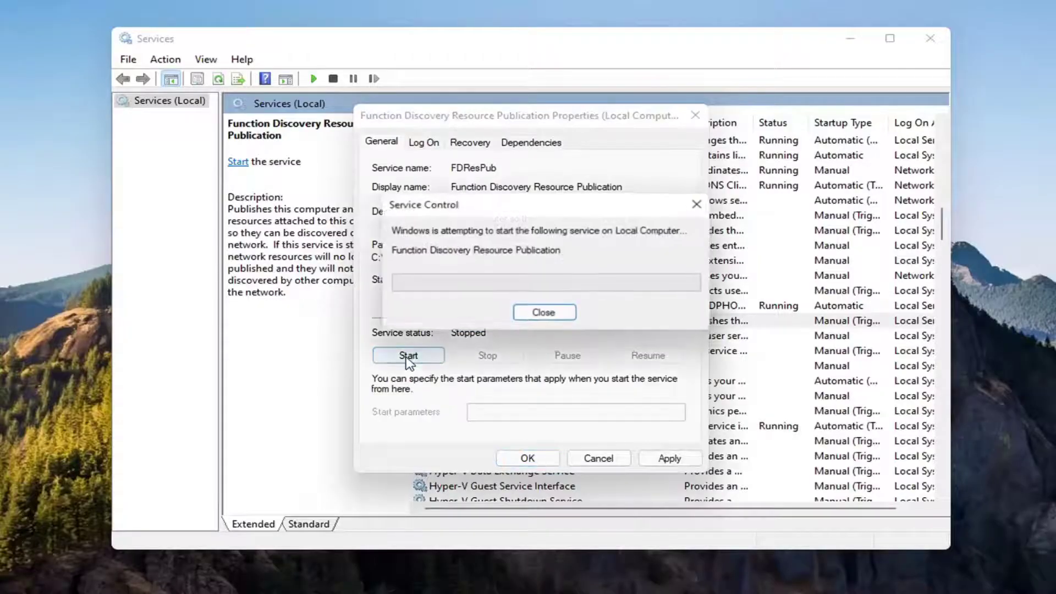
click(666, 458)
click(526, 458)
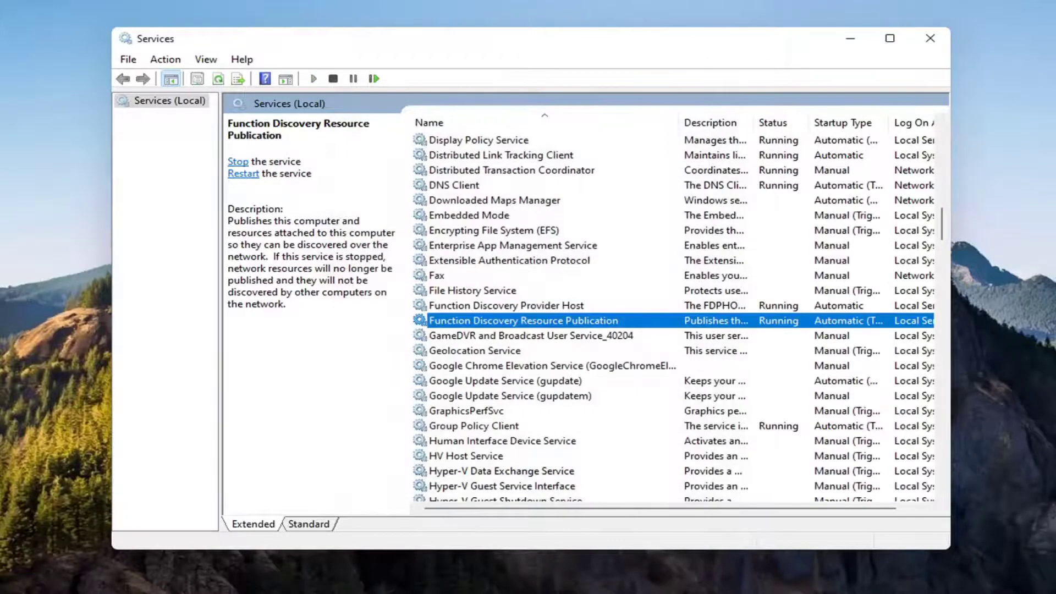
Step: Change SSDP Discovery's startup type to Automatic and apply it
scroll(557, 371, down, 10)
scroll(557, 371, down, 4)
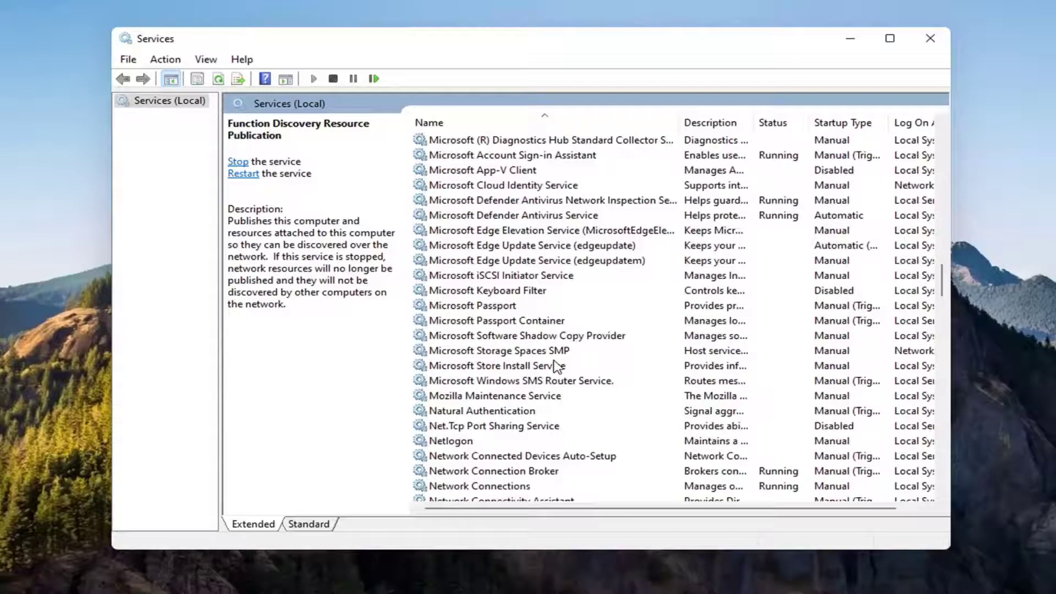
scroll(537, 381, down, 8)
scroll(532, 383, down, 11)
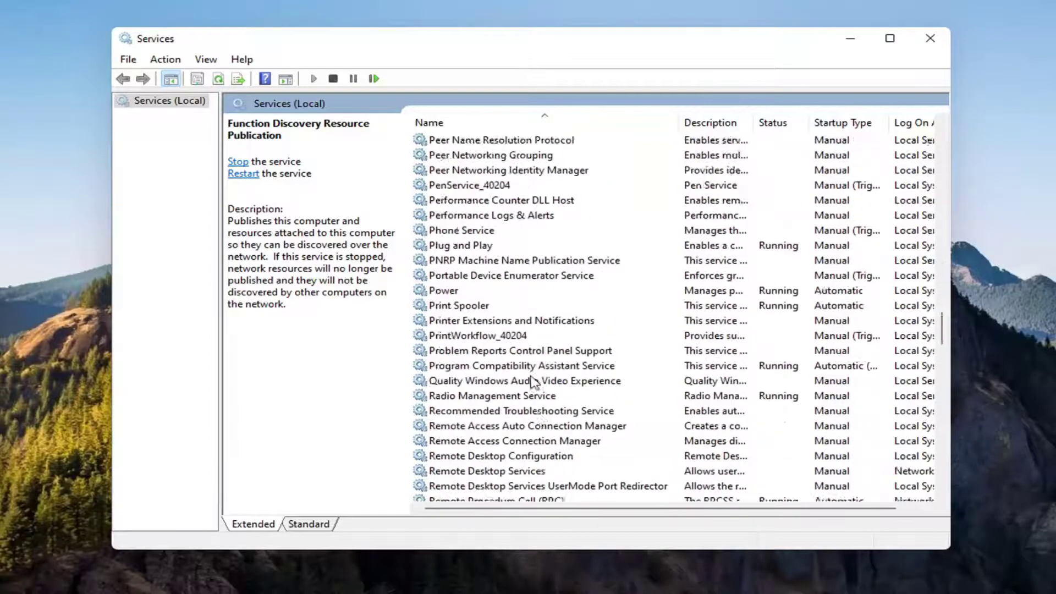
scroll(476, 297, down, 2)
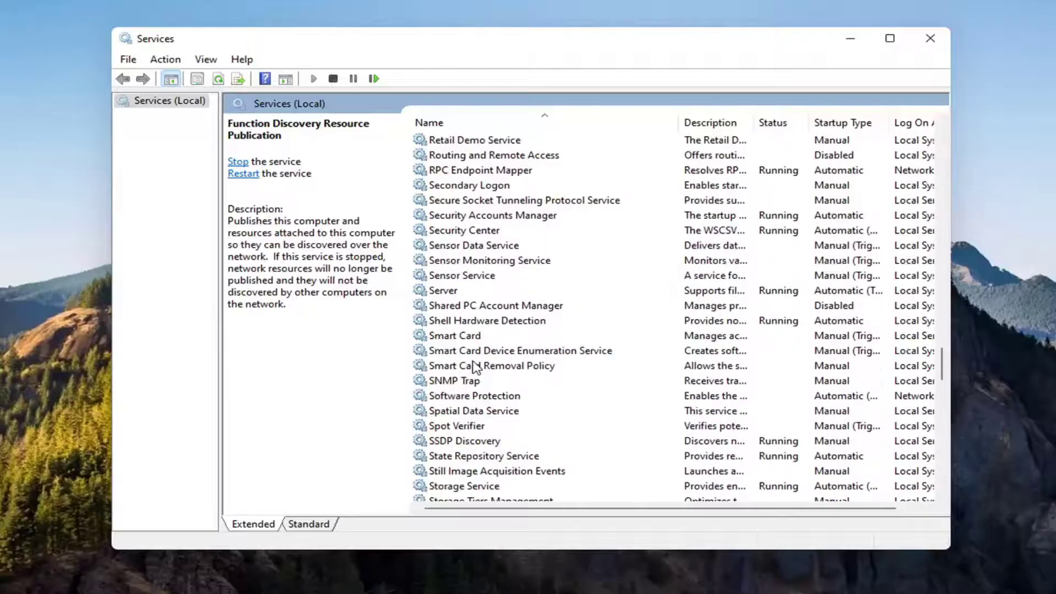
click(434, 443)
scroll(434, 445, down, 2)
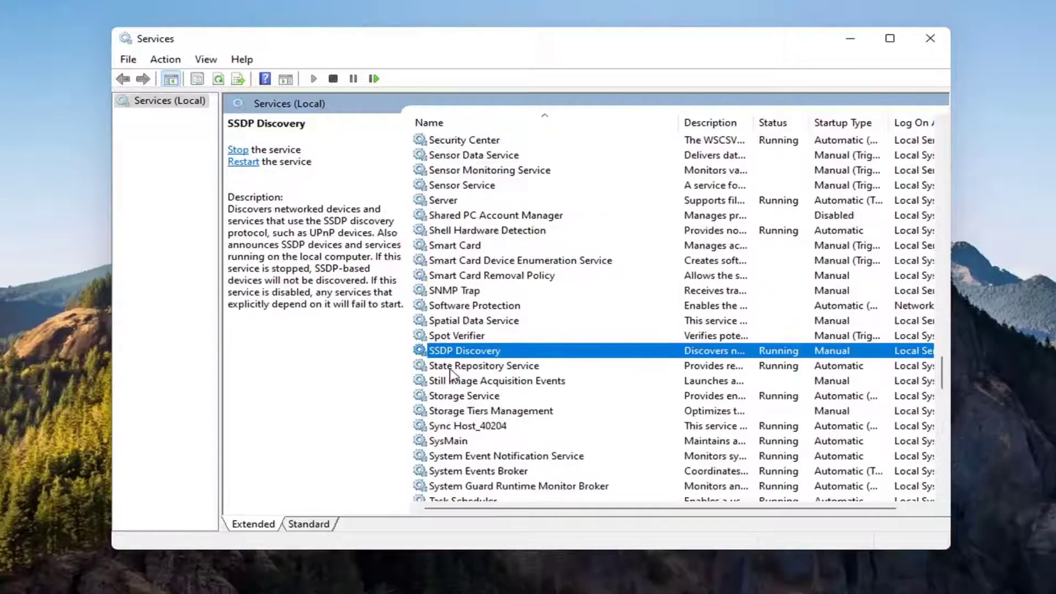
double_click(456, 353)
click(464, 281)
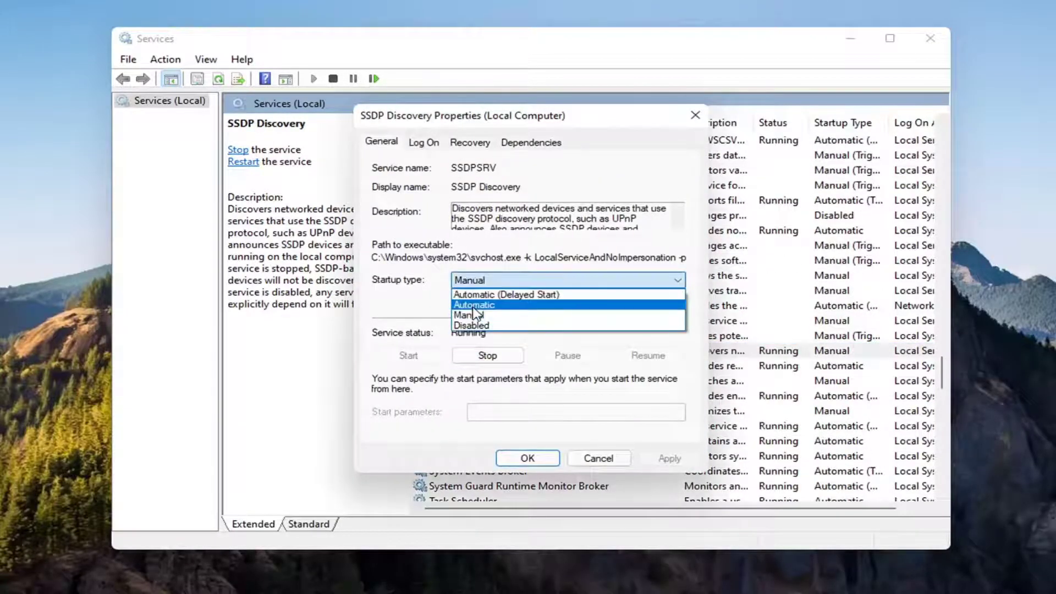
click(471, 304)
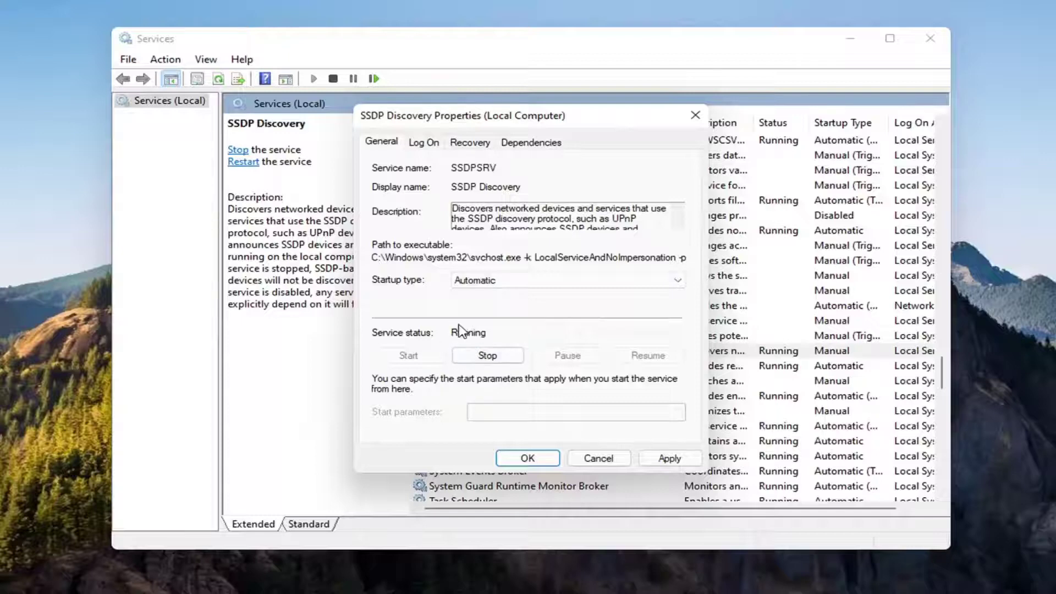
click(669, 458)
click(529, 458)
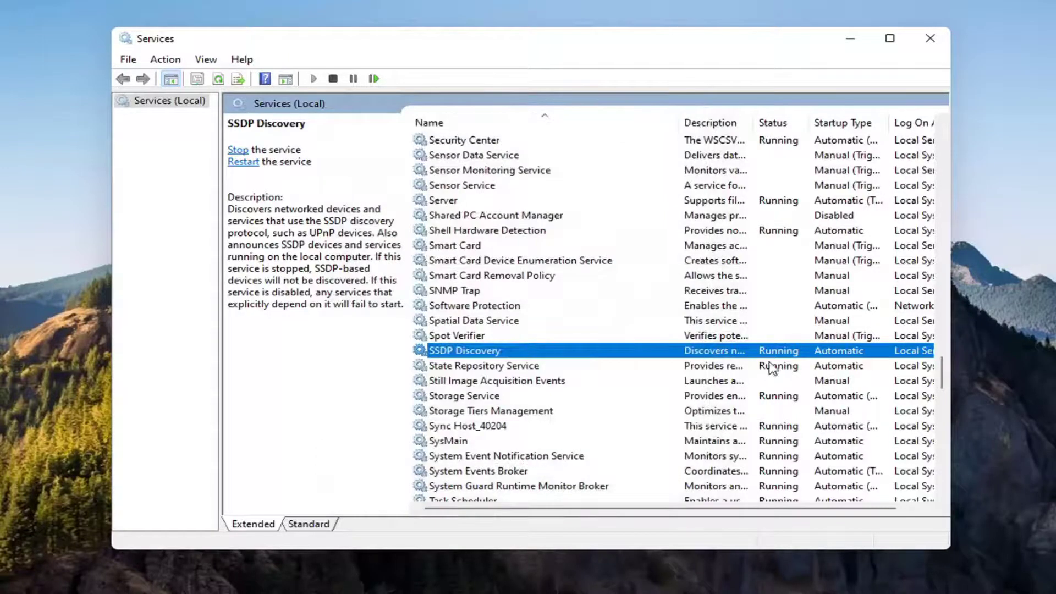
Step: Set UPnP Device Host to Automatic startup, start the service, and confirm with OK
scroll(538, 370, down, 6)
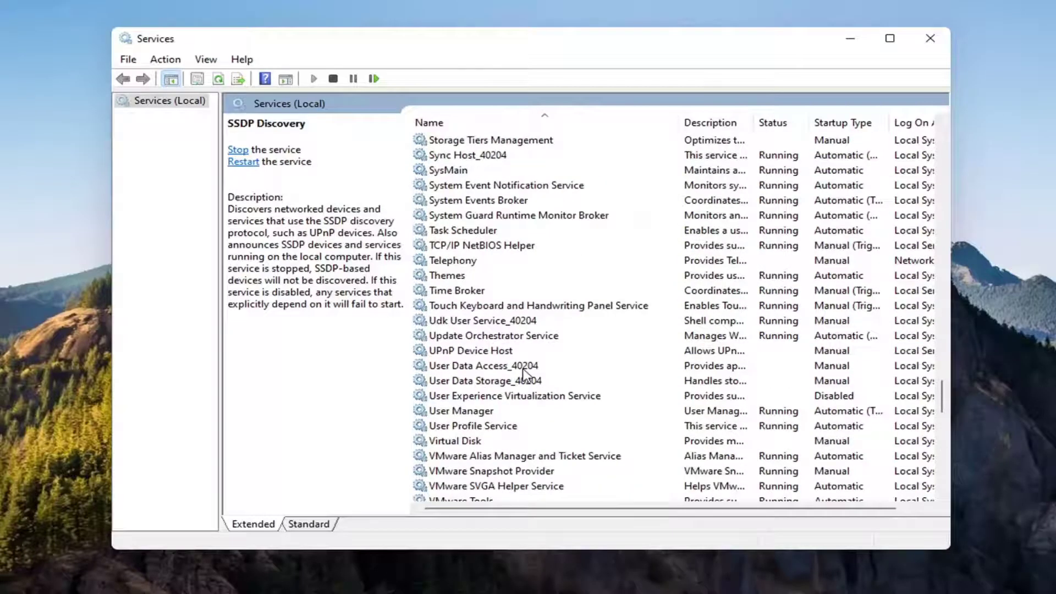
click(462, 351)
double_click(470, 354)
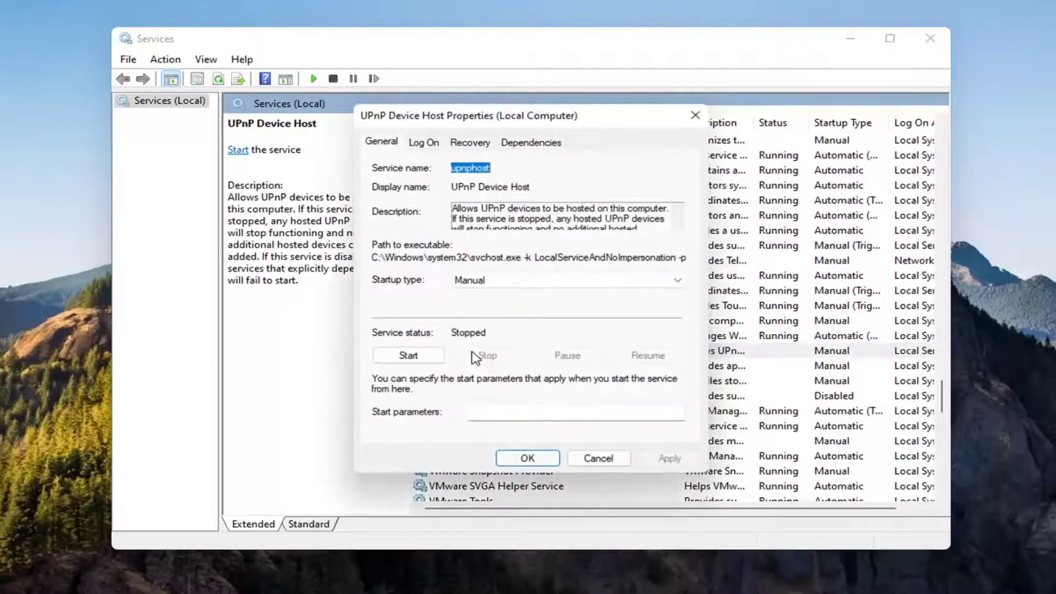
click(481, 279)
click(483, 304)
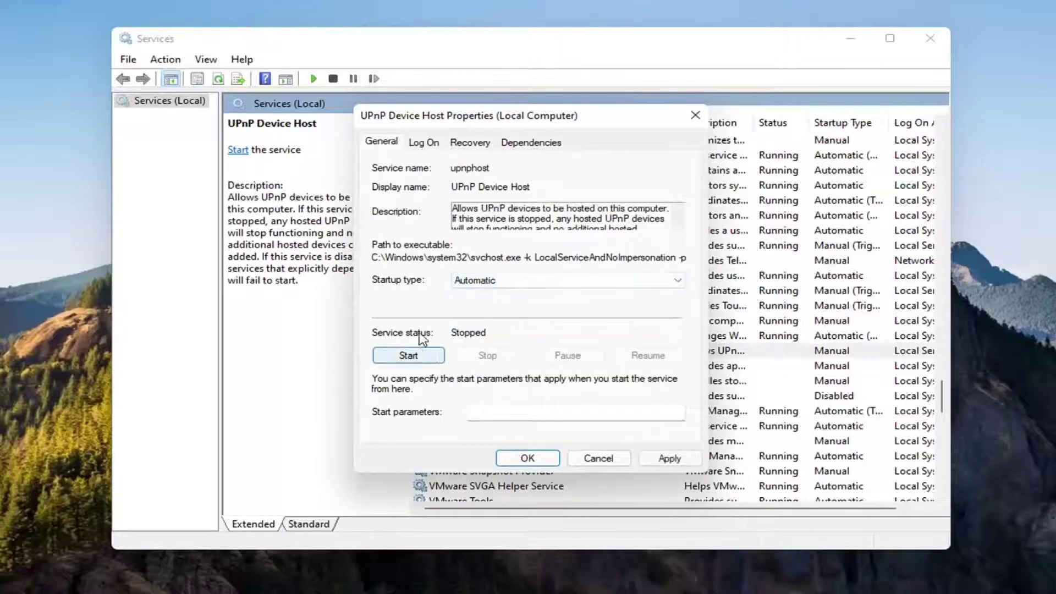
click(420, 357)
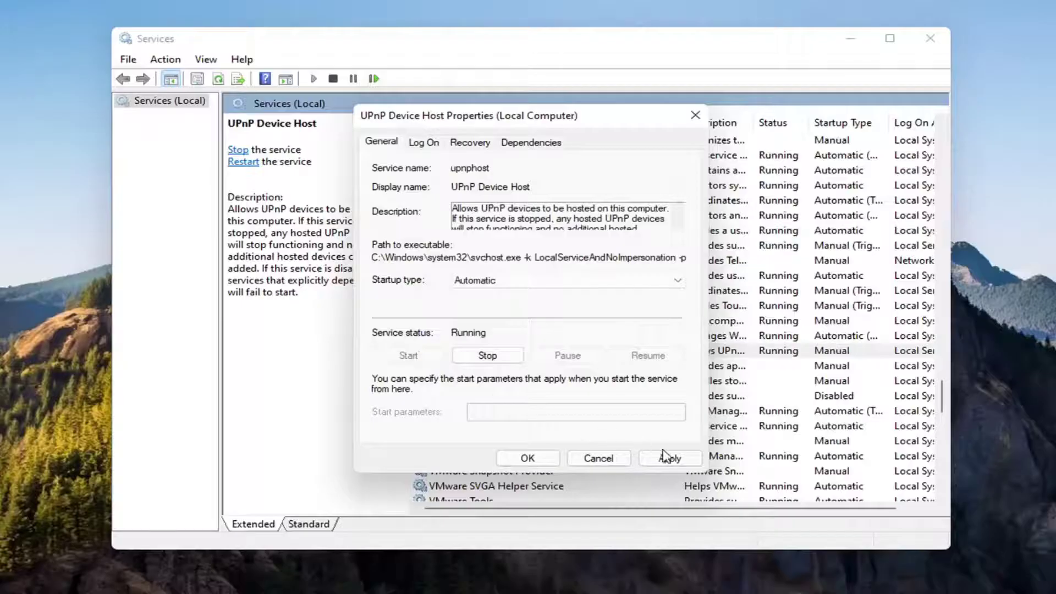
click(523, 457)
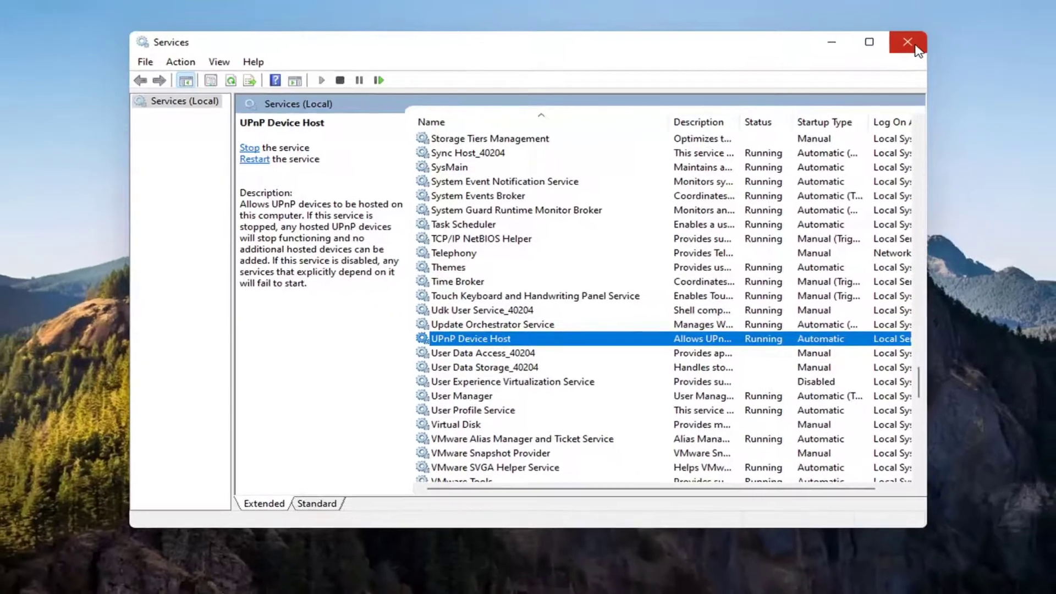
Step: Close the Services console and bring up the Start menu's Shut down or sign out options
click(930, 38)
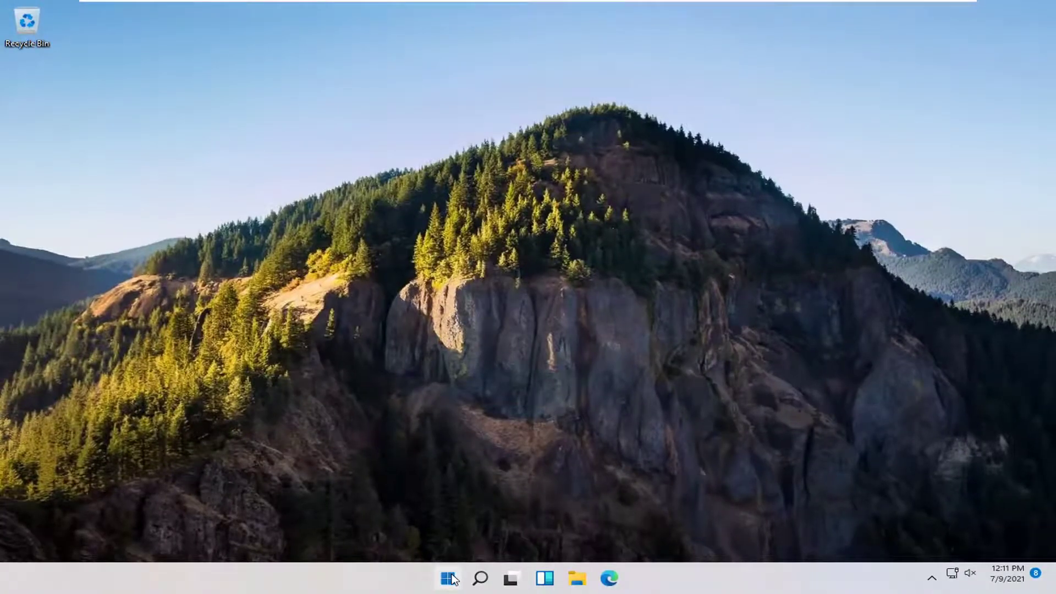
right_click(447, 578)
mouse_move(448, 528)
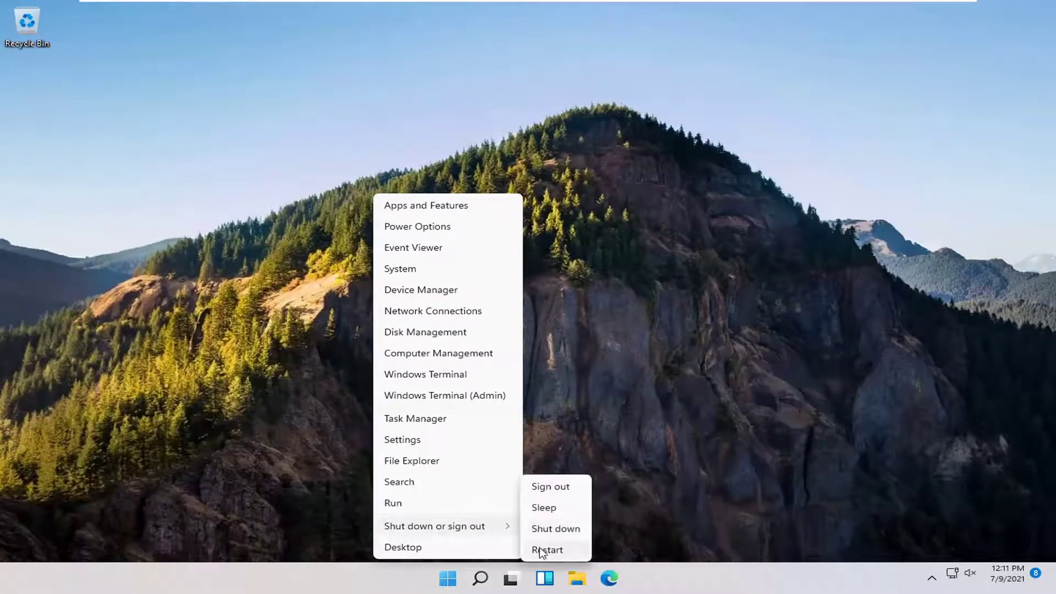